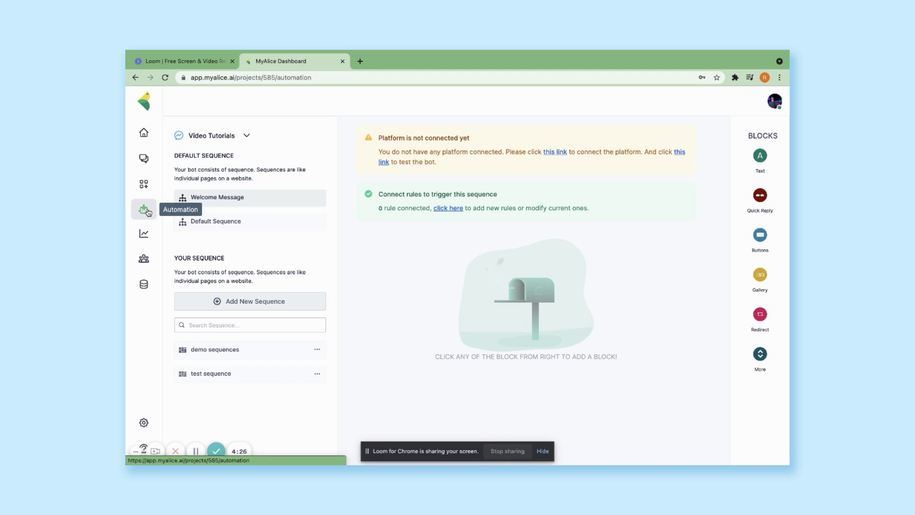
- Pick Video Tutorials from the channel list so its Default Sequence with a Ticket block shows
{"action": "left_click", "coordinate": [210, 139]}
{"action": "scroll", "coordinate": [225, 288], "scroll_direction": "down", "scroll_amount": 5}
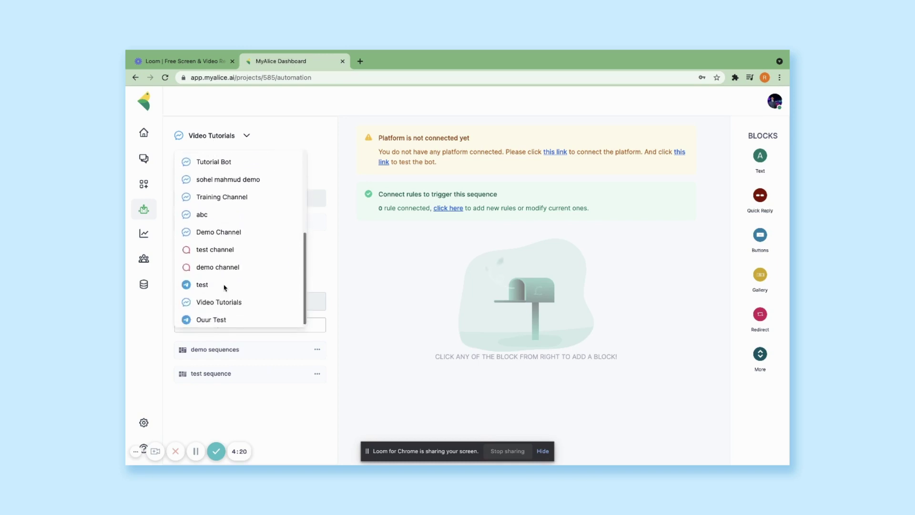
{"action": "scroll", "coordinate": [225, 288], "scroll_direction": "up", "scroll_amount": 5}
{"action": "scroll", "coordinate": [225, 288], "scroll_direction": "down", "scroll_amount": 4}
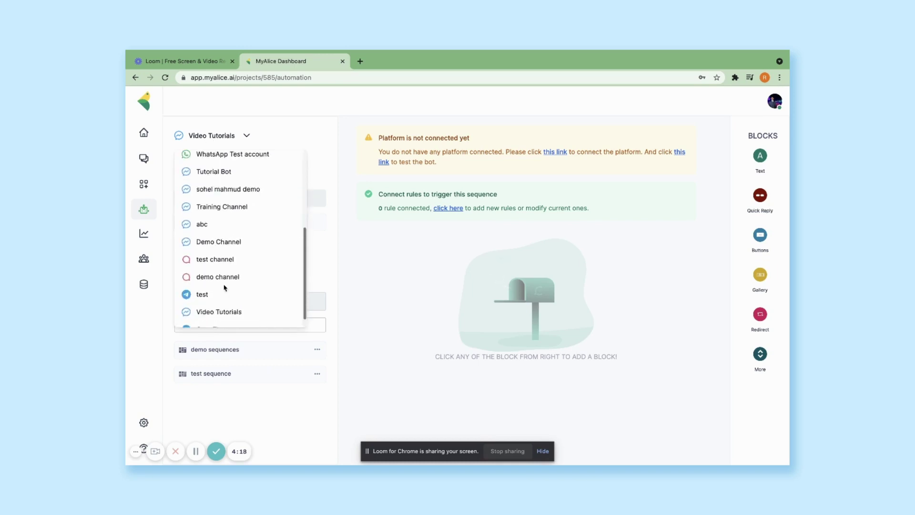
{"action": "scroll", "coordinate": [225, 288], "scroll_direction": "up", "scroll_amount": 3}
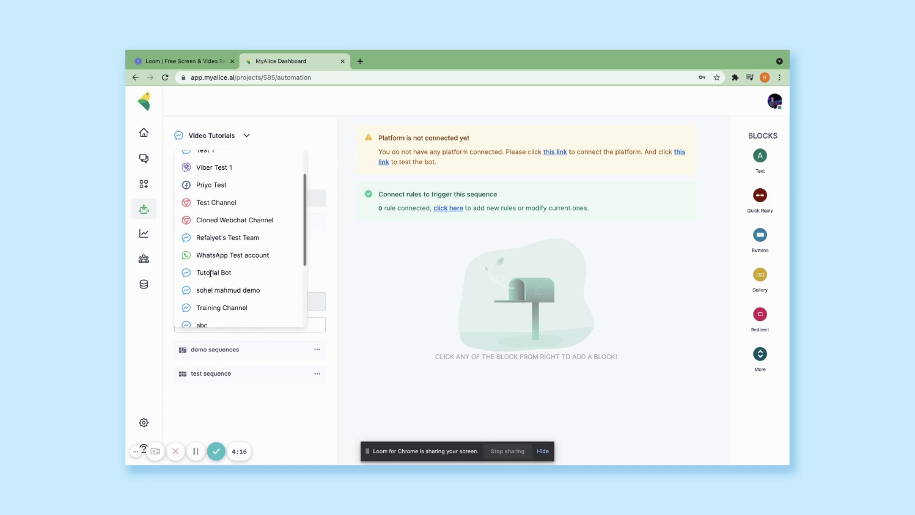
{"action": "scroll", "coordinate": [211, 275], "scroll_direction": "down", "scroll_amount": 3}
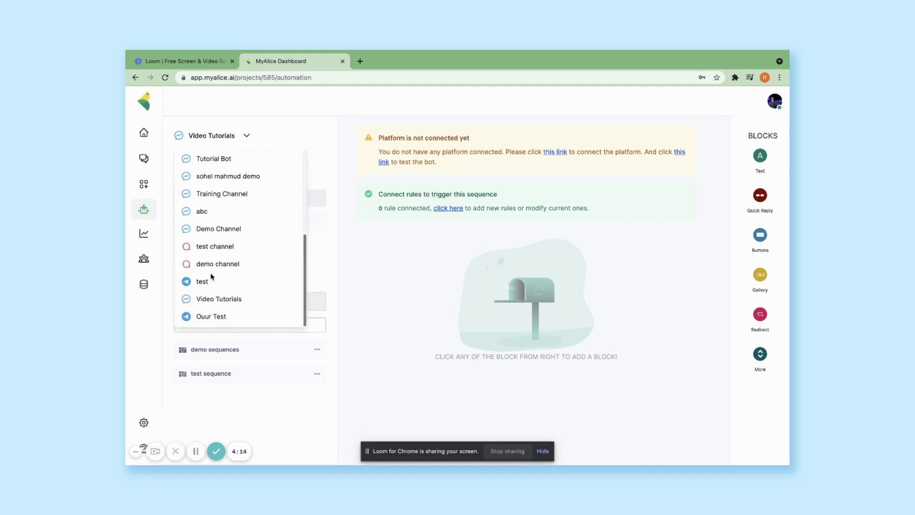
{"action": "left_click", "coordinate": [208, 299]}
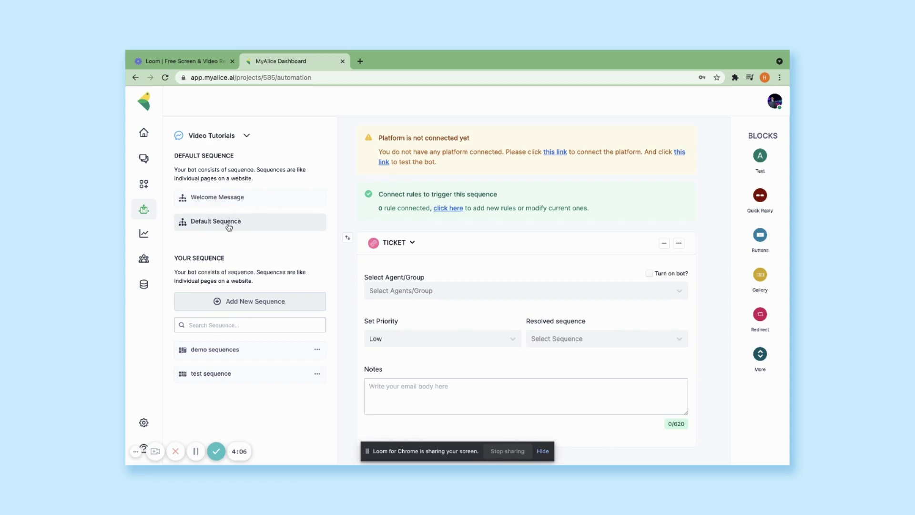
- Look at Welcome Message, then Default Sequence, and settle on the empty Welcome Message sequence
{"action": "left_click", "coordinate": [225, 201]}
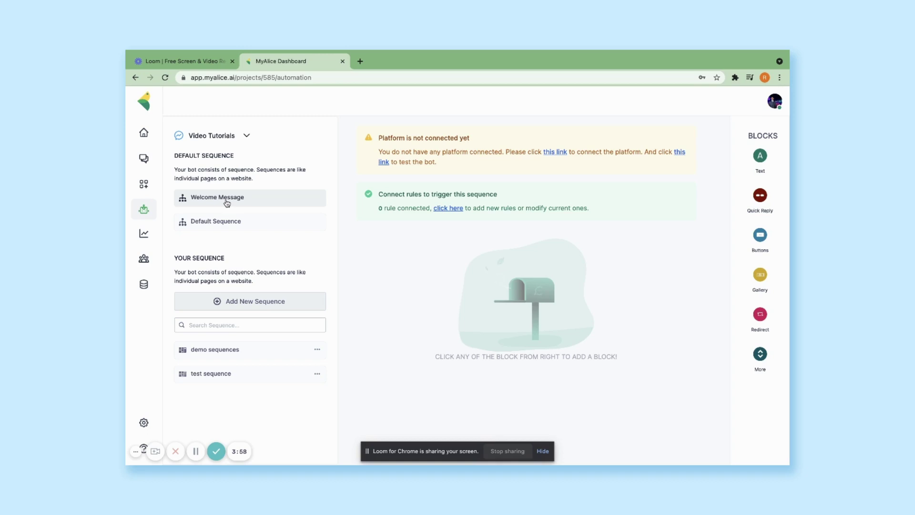
{"action": "left_click", "coordinate": [225, 226]}
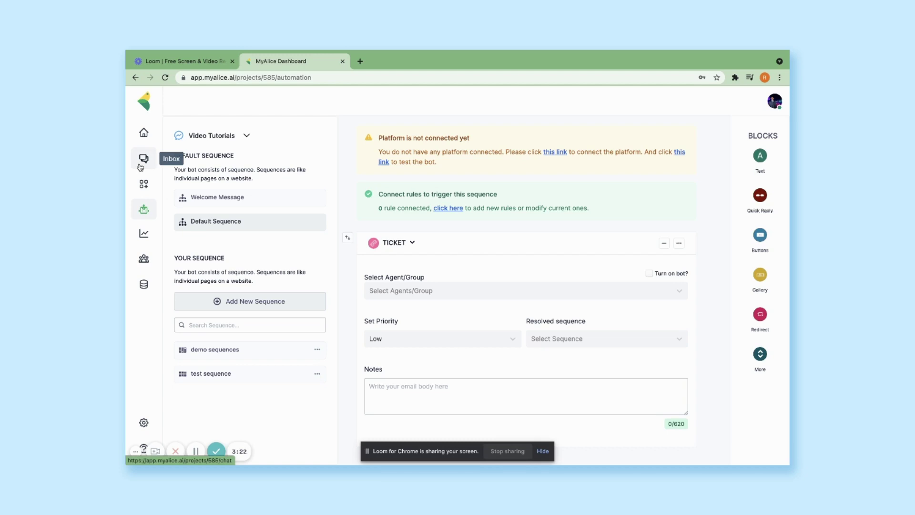
{"action": "left_click", "coordinate": [198, 197]}
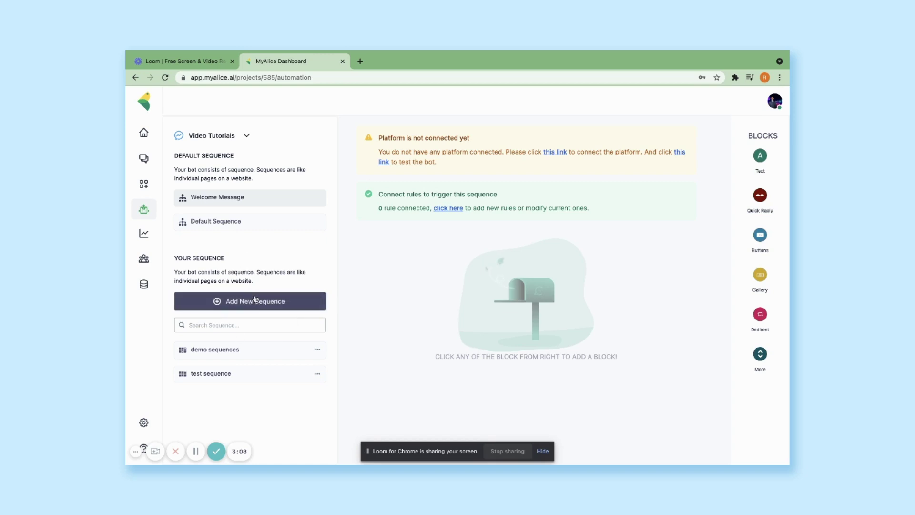
- Create a sequence named 'new sequence for a demo' and open it
{"action": "left_click", "coordinate": [221, 375]}
{"action": "left_click", "coordinate": [231, 351]}
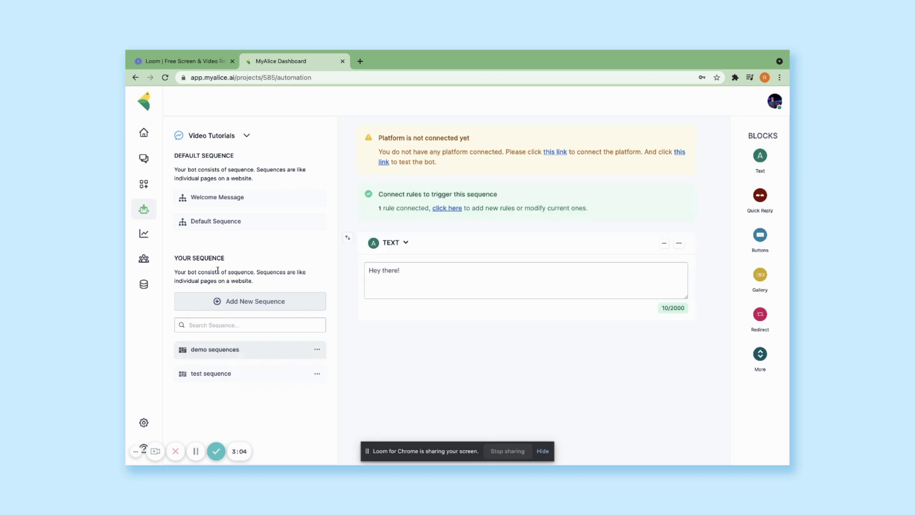
{"action": "left_click", "coordinate": [239, 301]}
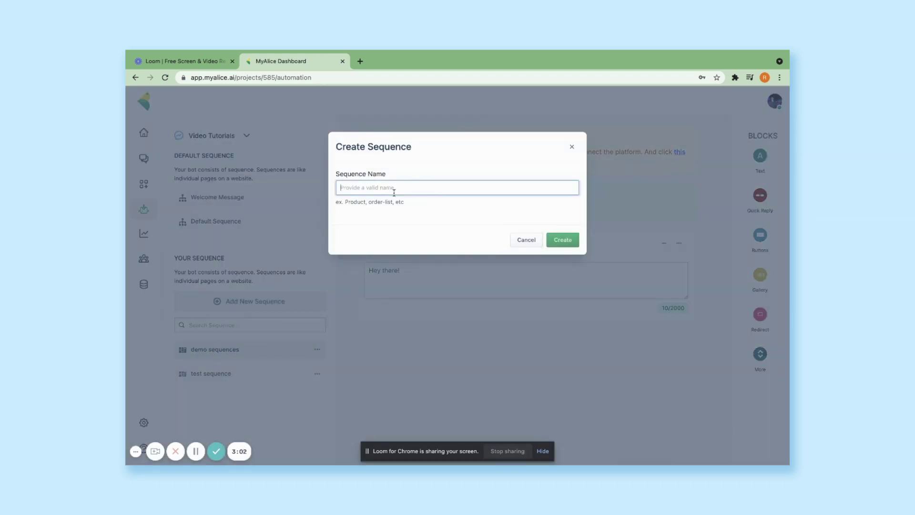
{"action": "type", "text": "new sequence for a demo"}
{"action": "left_click", "coordinate": [562, 240]}
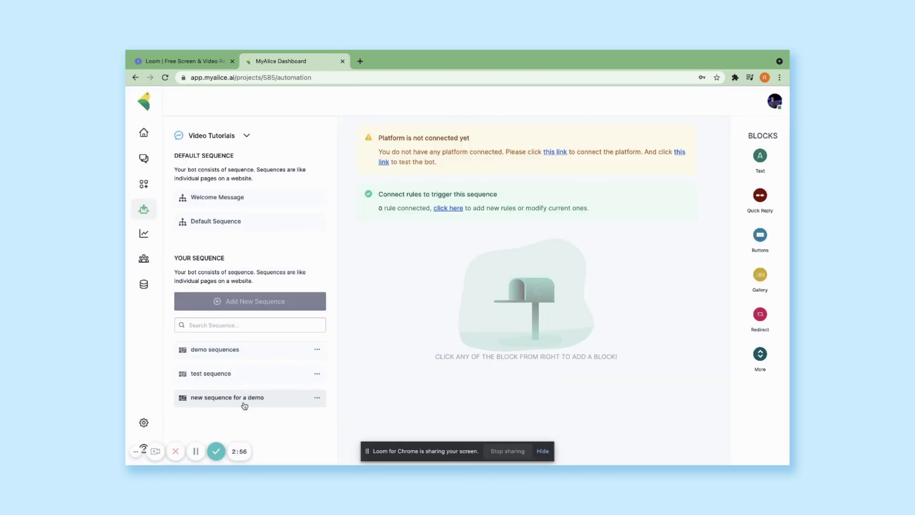
{"action": "left_click", "coordinate": [317, 398]}
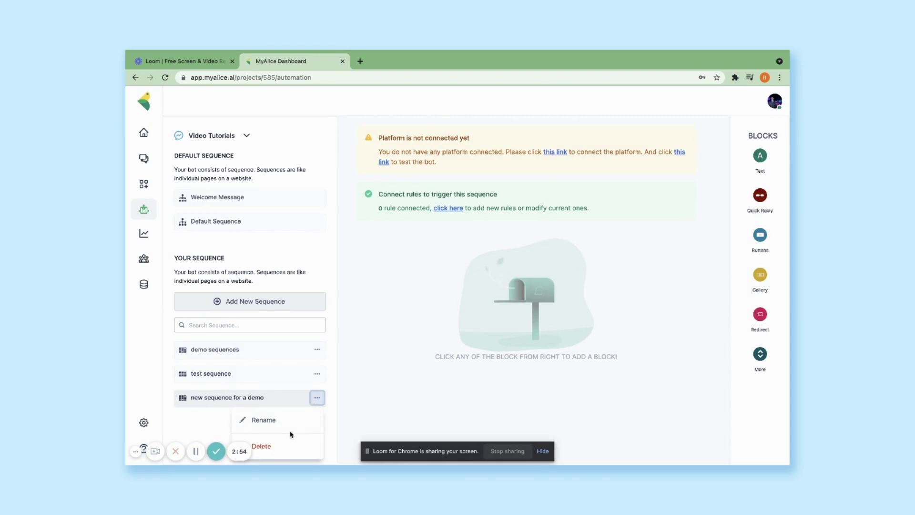
{"action": "left_click", "coordinate": [265, 403]}
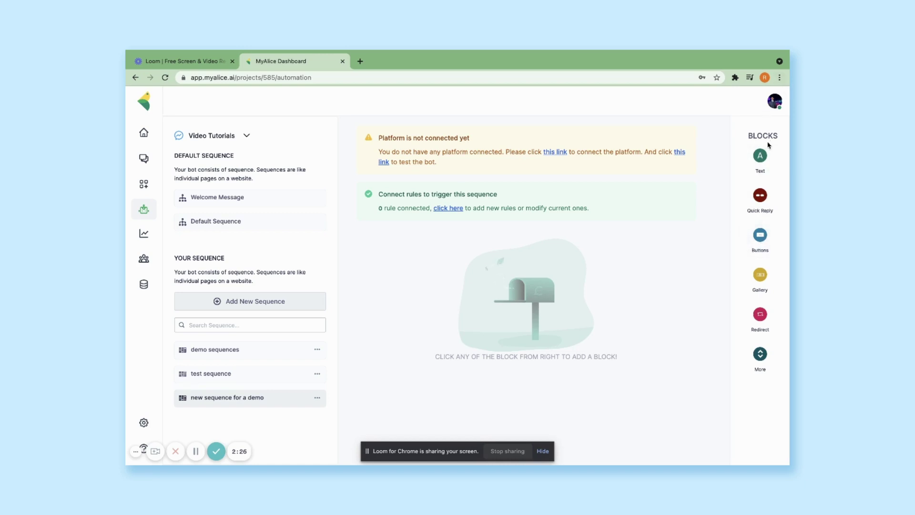
- Open the MyAlice Block Lists panel from More in the Blocks column
{"action": "left_click", "coordinate": [768, 353]}
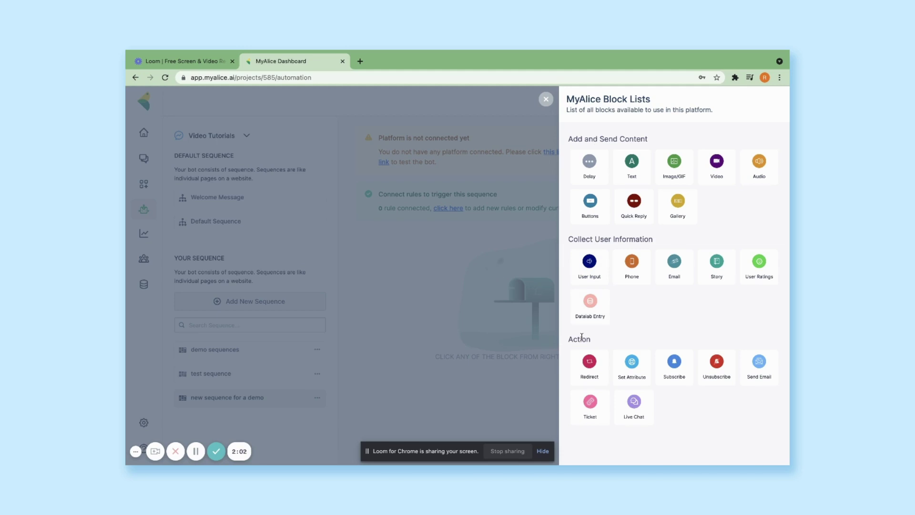
- Add a Text block reading 'This is a video tutorial!' to the sequence
{"action": "left_click", "coordinate": [631, 169]}
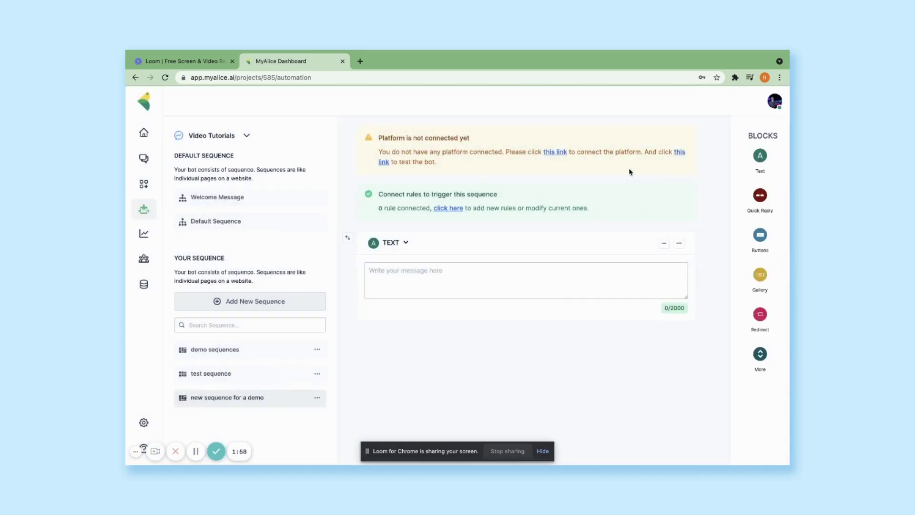
{"action": "left_click", "coordinate": [474, 275]}
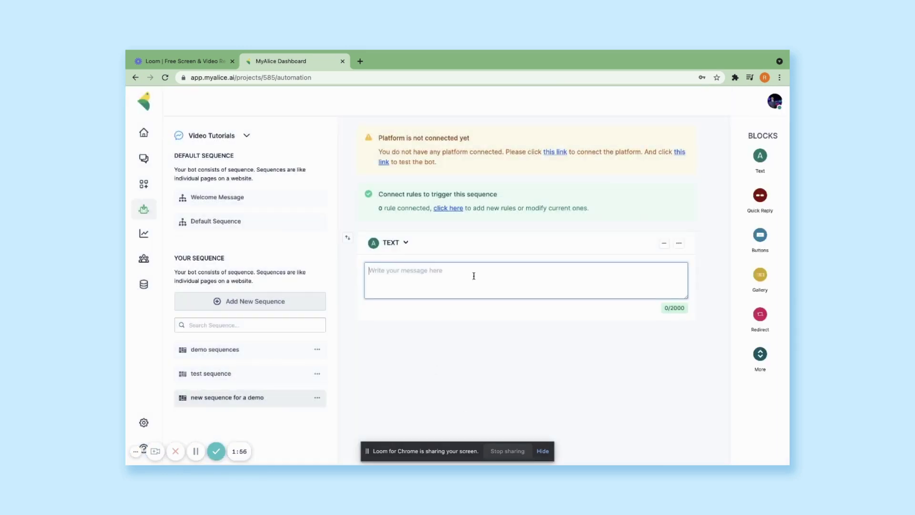
{"action": "type", "text": "This is a veide"}
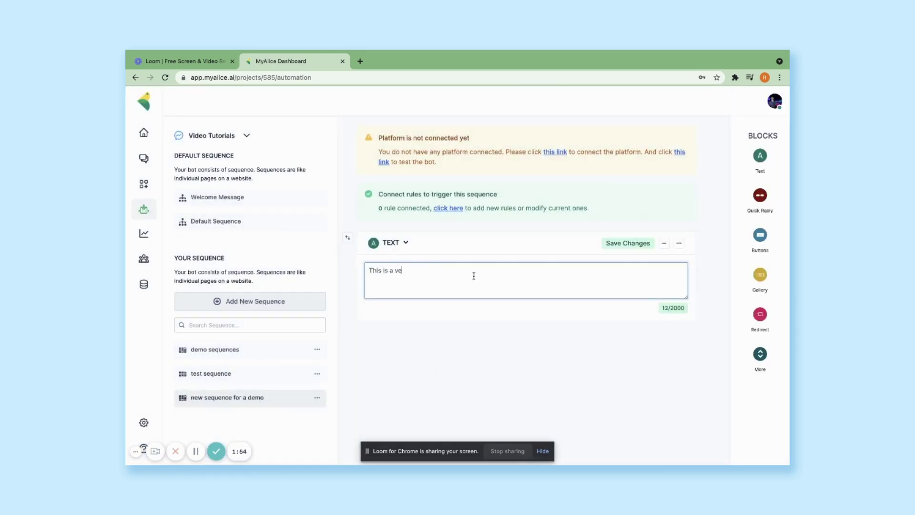
{"action": "key", "text": "BackSpace"}
{"action": "key", "text": "BackSpace"}
{"action": "key", "text": "BackSpace"}
{"action": "key", "text": "BackSpace"}
{"action": "type", "text": "uide"}
{"action": "key", "text": "BackSpace"}
{"action": "key", "text": "BackSpace"}
{"action": "type", "text": "ideo tutorial!"}
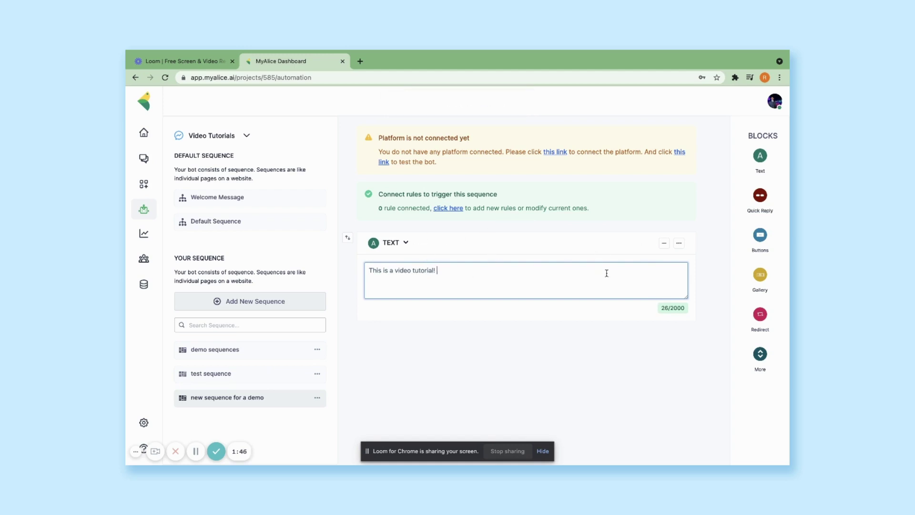
- Collapse and re-expand the text block, then check and dismiss its copy/move/delete options
{"action": "left_click", "coordinate": [664, 244]}
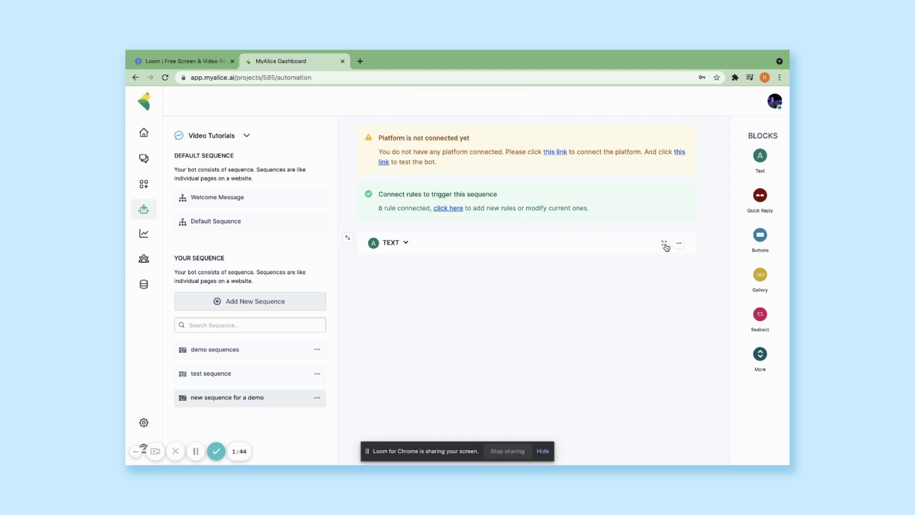
{"action": "left_click", "coordinate": [665, 245]}
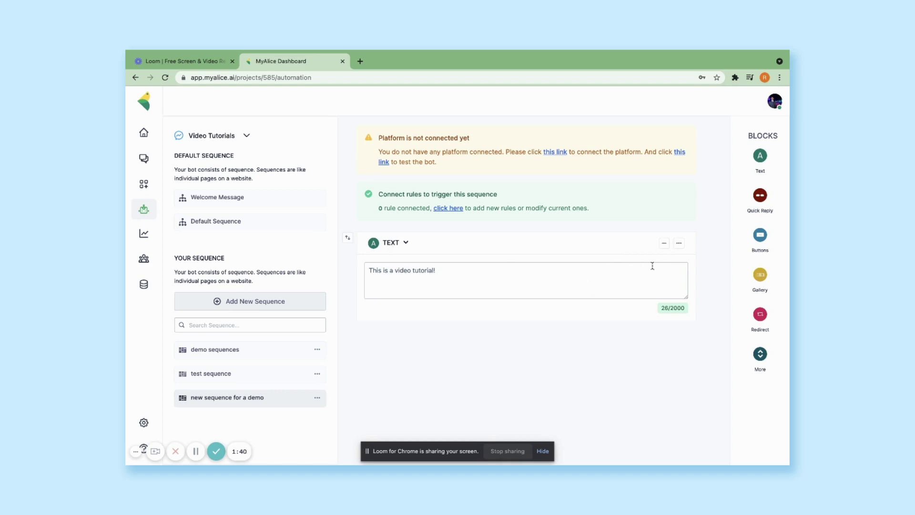
{"action": "left_click", "coordinate": [679, 244]}
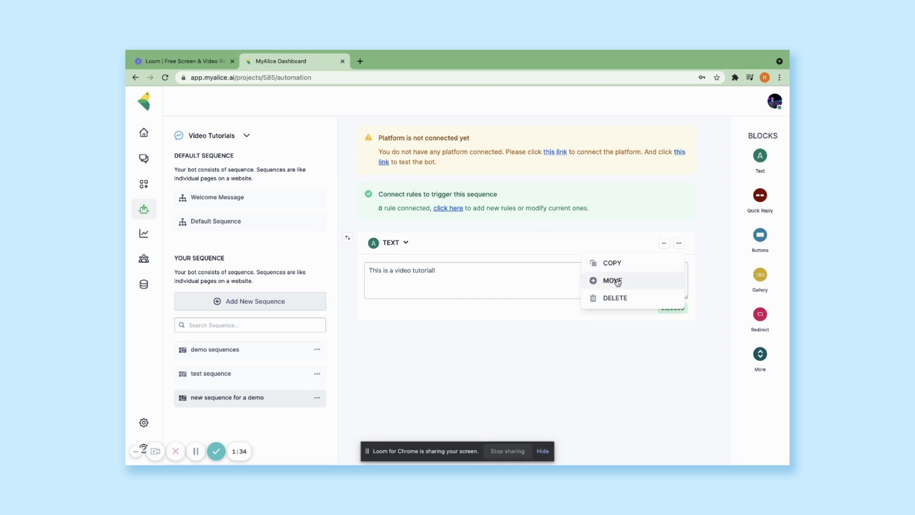
{"action": "left_click", "coordinate": [678, 244]}
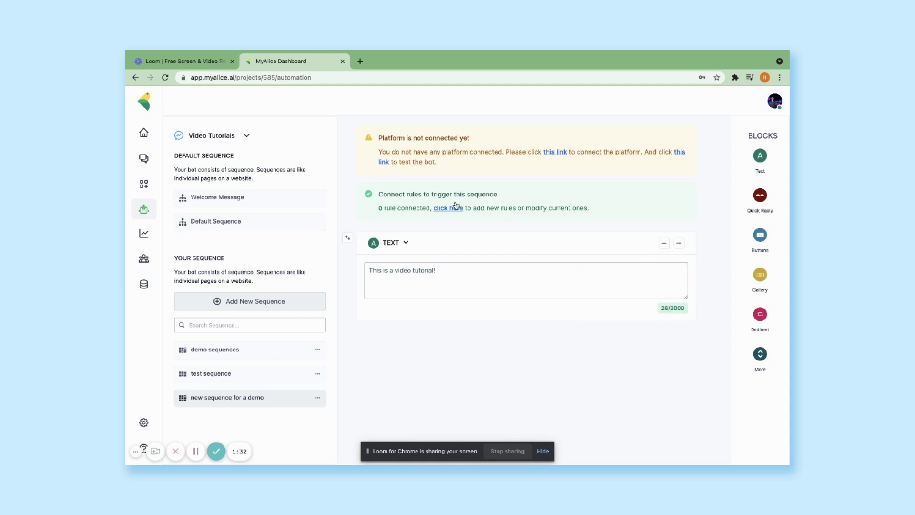
- Add an Image/GIF block below the text block, leaving its upload area empty
{"action": "left_click", "coordinate": [756, 358]}
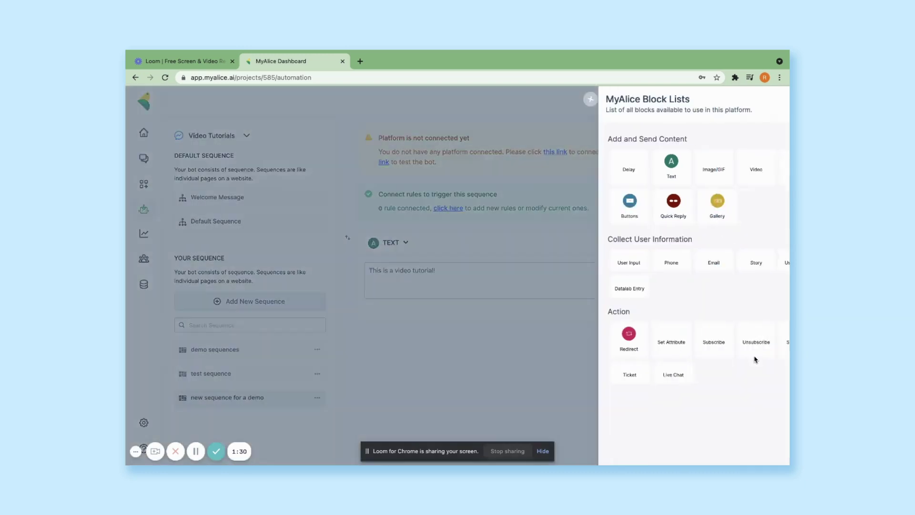
{"action": "left_click", "coordinate": [674, 178]}
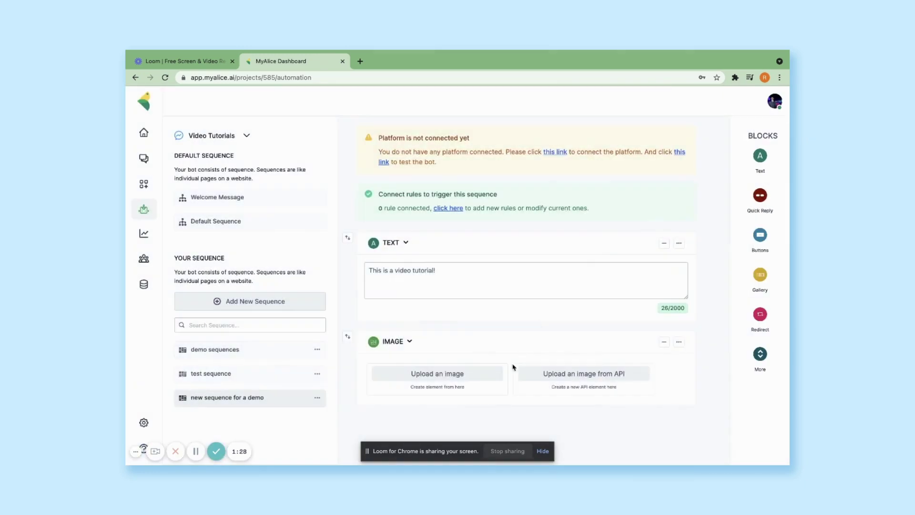
{"action": "left_click", "coordinate": [449, 374]}
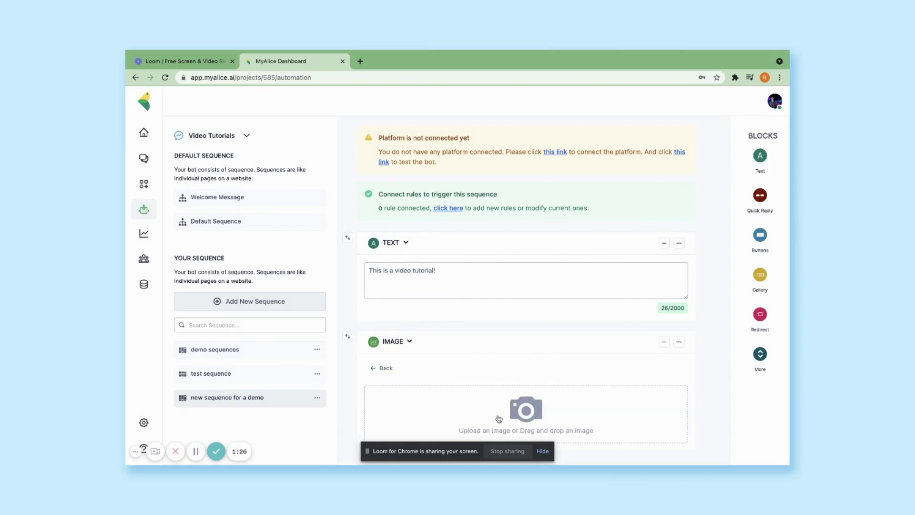
{"action": "left_click", "coordinate": [533, 412]}
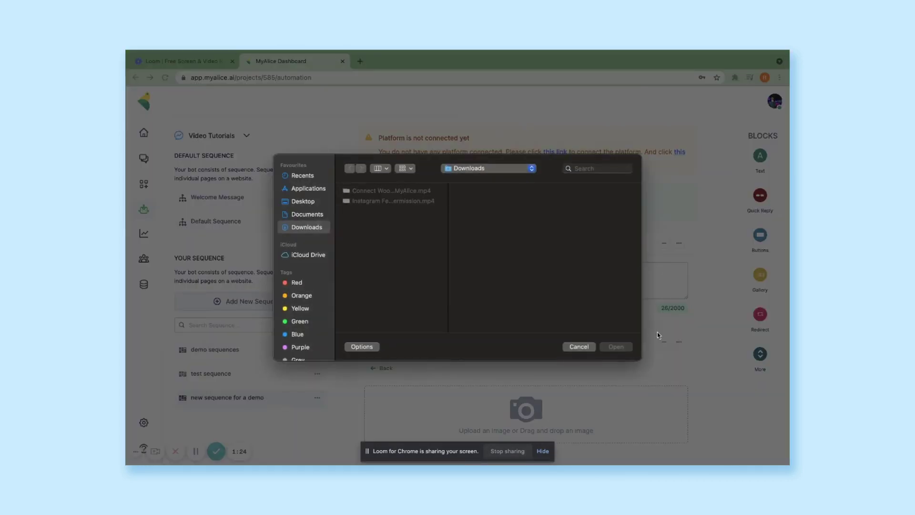
{"action": "left_click", "coordinate": [579, 346]}
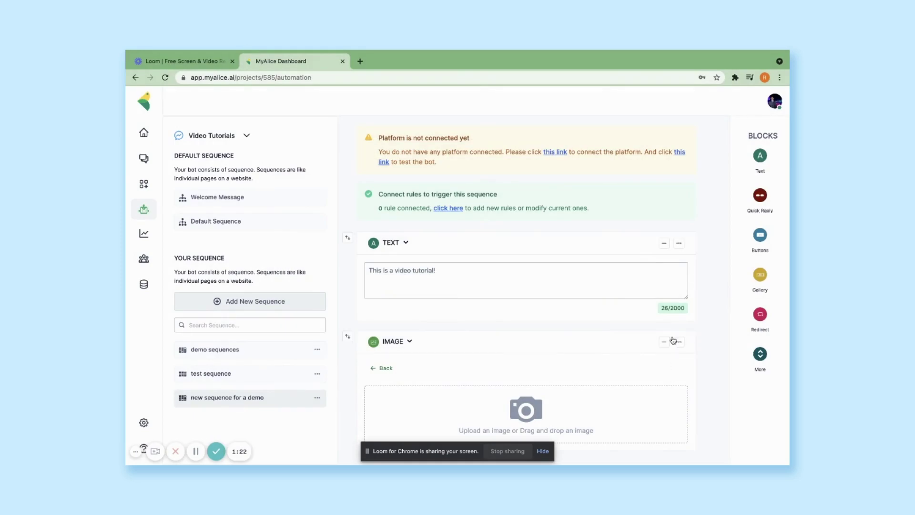
{"action": "left_click", "coordinate": [679, 341]}
{"action": "scroll", "coordinate": [376, 298], "scroll_direction": "down", "scroll_amount": 1}
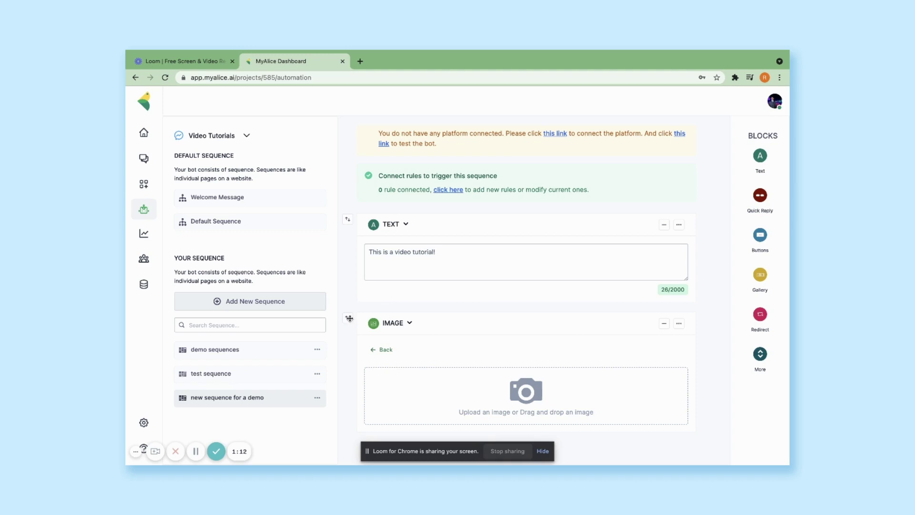
{"action": "mouse_move", "coordinate": [350, 318]}
{"action": "left_mouse_down"}
{"action": "mouse_move", "coordinate": [349, 221]}
{"action": "mouse_move", "coordinate": [348, 334]}
{"action": "left_mouse_up"}
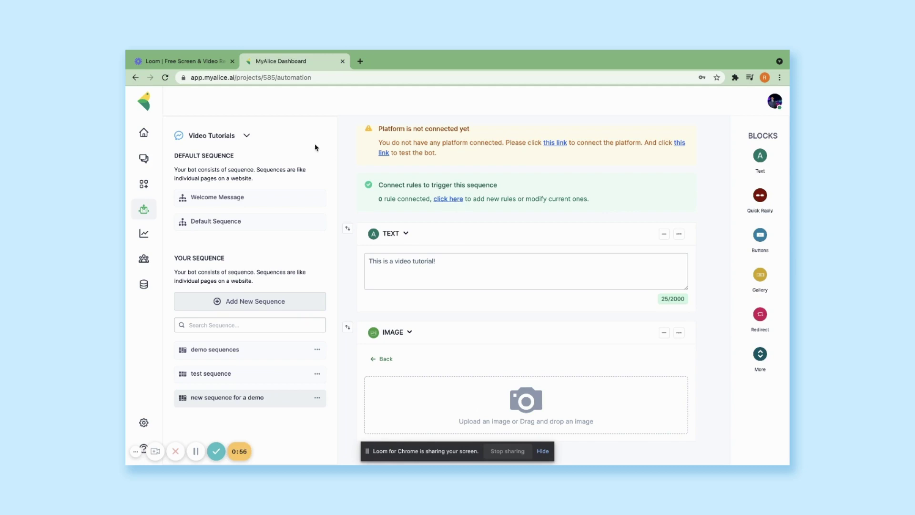
- Create a Messenger KEYWORD rule with value 'video' to trigger the sequence
{"action": "left_click", "coordinate": [454, 200]}
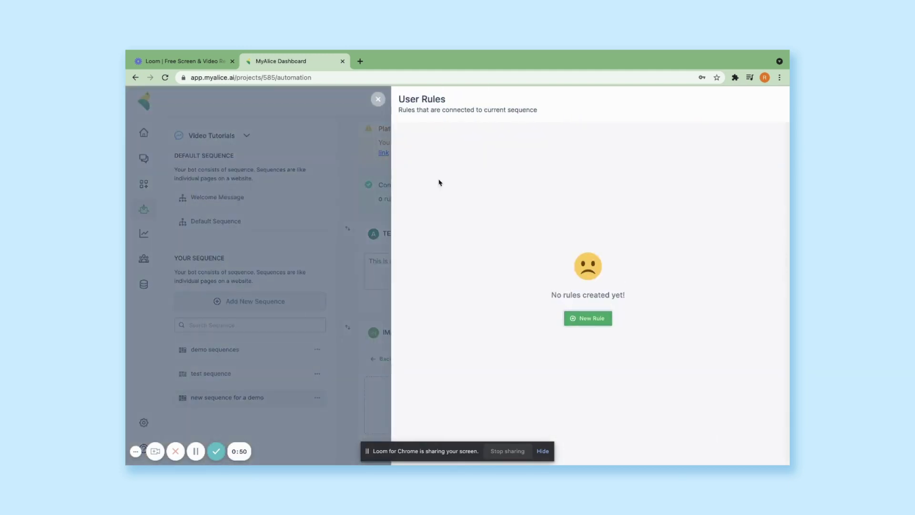
{"action": "left_click", "coordinate": [378, 101]}
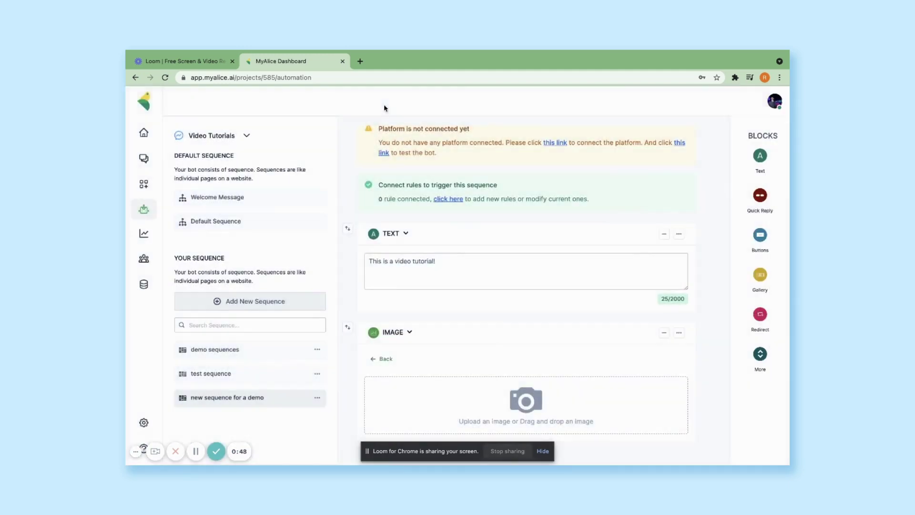
{"action": "left_click", "coordinate": [450, 201]}
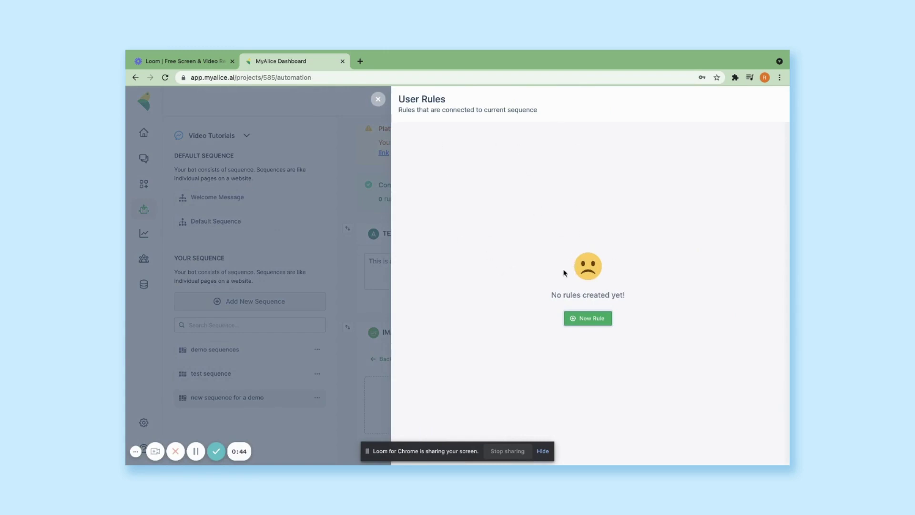
{"action": "left_click", "coordinate": [587, 318]}
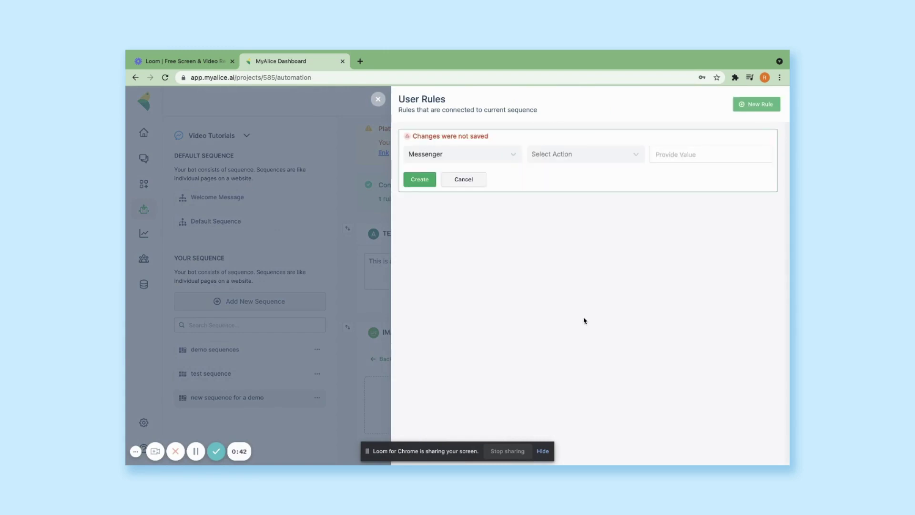
{"action": "left_click", "coordinate": [548, 157]}
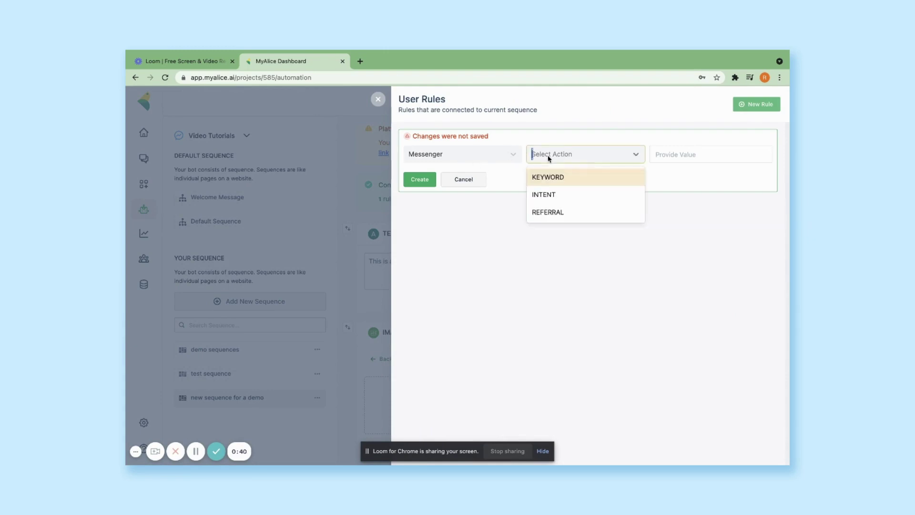
{"action": "left_click", "coordinate": [548, 181]}
{"action": "left_click", "coordinate": [706, 148]}
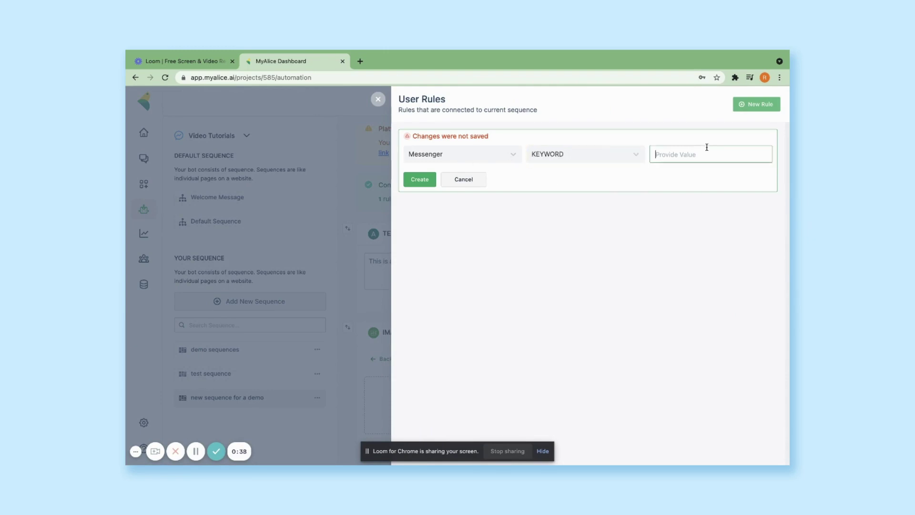
{"action": "type", "text": "video"}
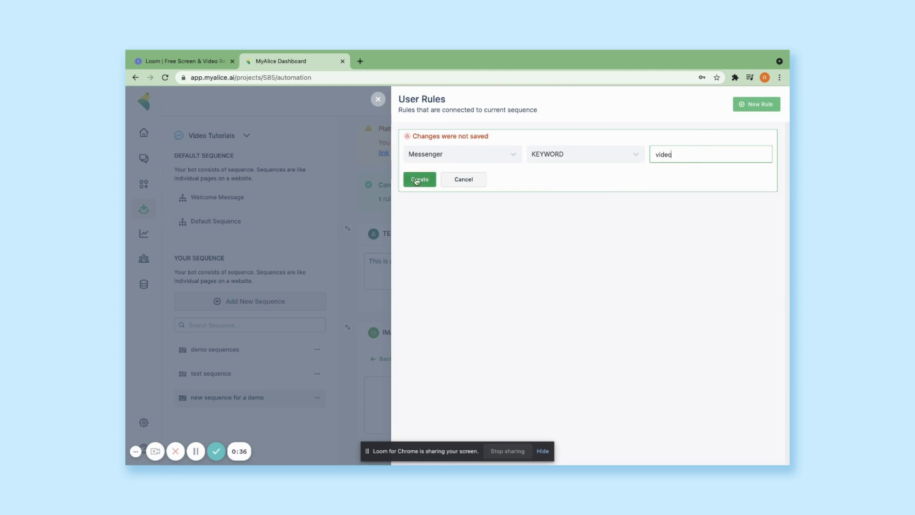
{"action": "left_click", "coordinate": [417, 181]}
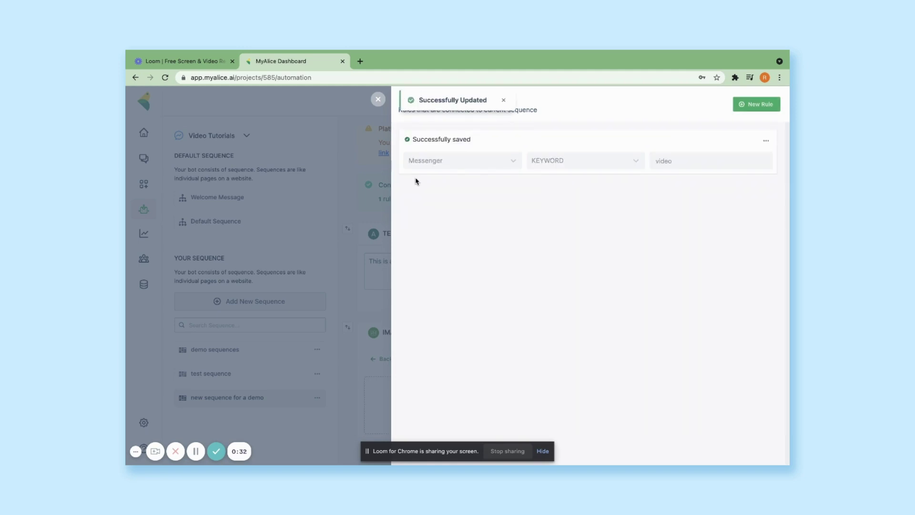
- Close User Rules, reopen it to confirm the 'video' keyword rule, then close it again
{"action": "left_click", "coordinate": [378, 99]}
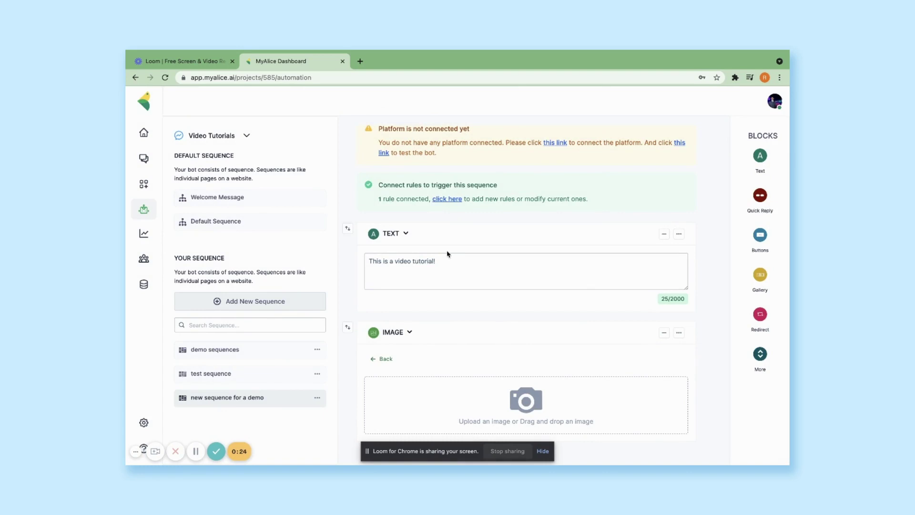
{"action": "scroll", "coordinate": [439, 360], "scroll_direction": "down", "scroll_amount": 1}
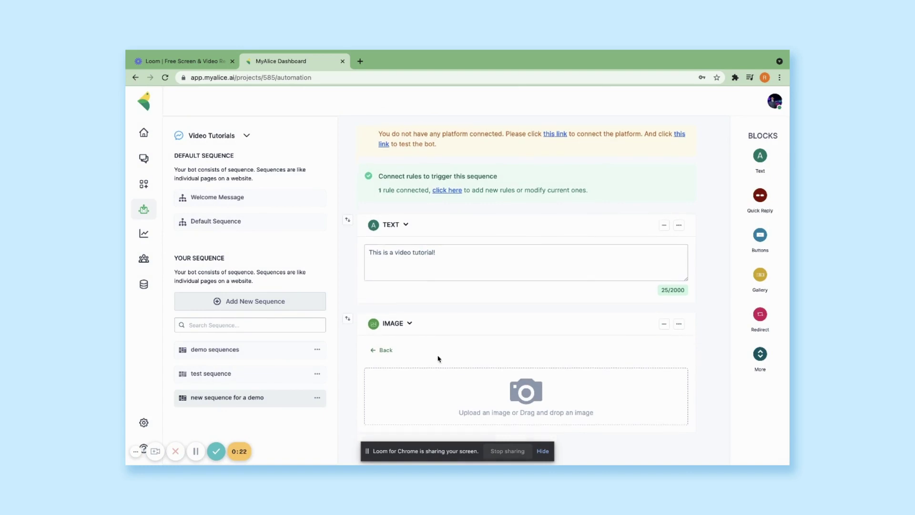
{"action": "left_click", "coordinate": [440, 189]}
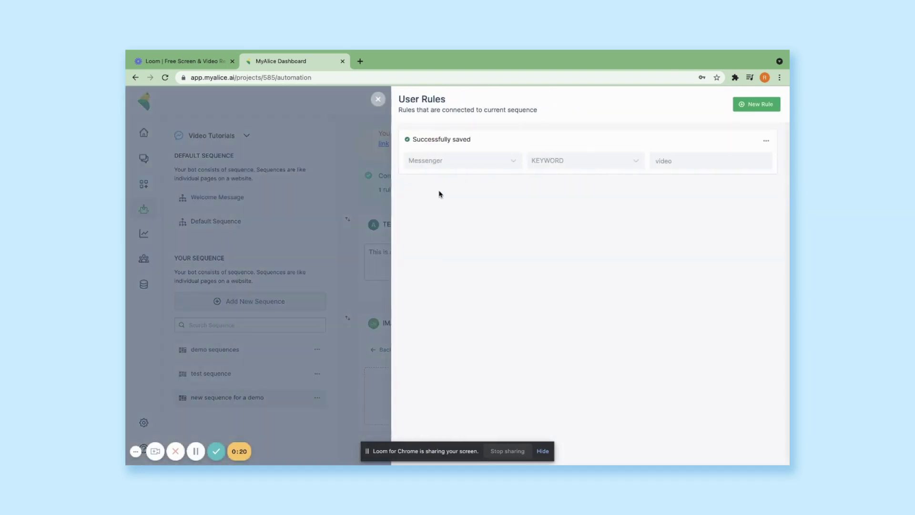
{"action": "left_click", "coordinate": [377, 99]}
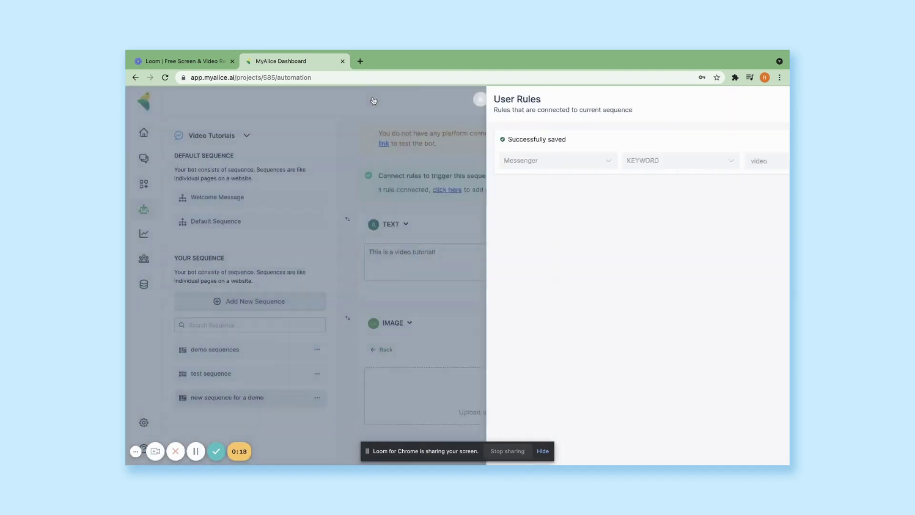